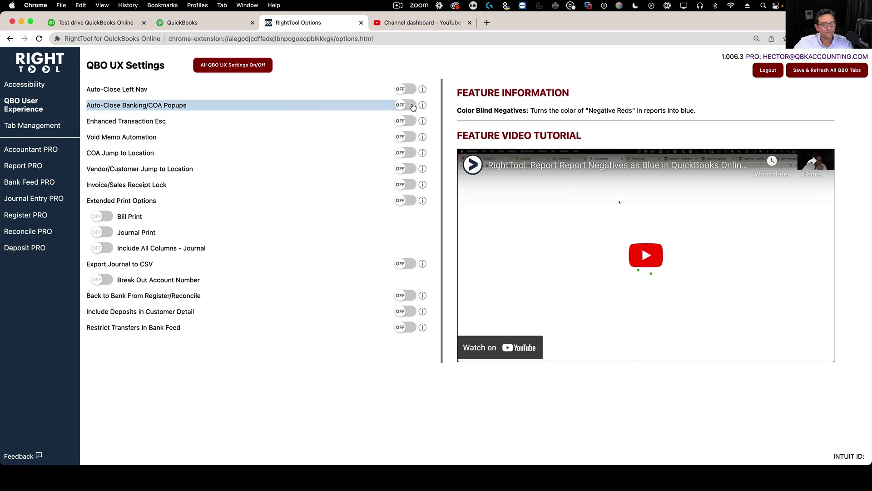
Switch from RightTool Options to the QuickBooks sample company homepage.
left_click(176, 25)
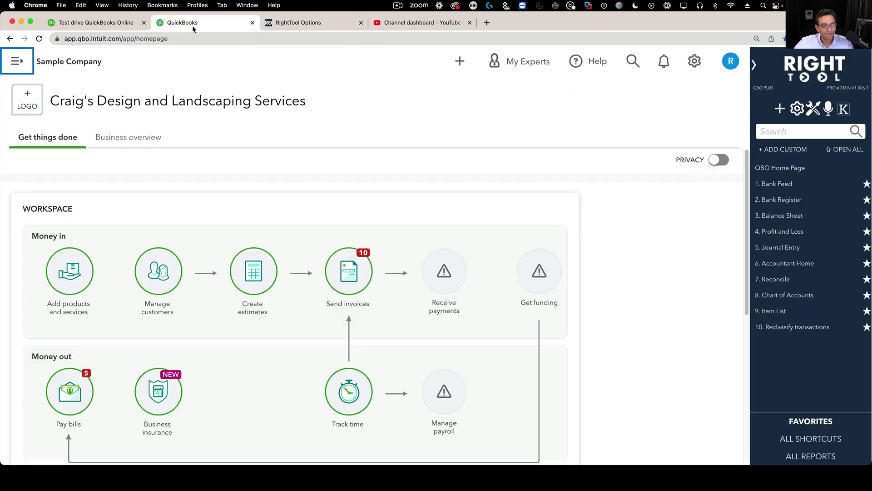
Go to Reconcile from the RightTool panel, get started and dismiss the intro dialog.
left_click(786, 279)
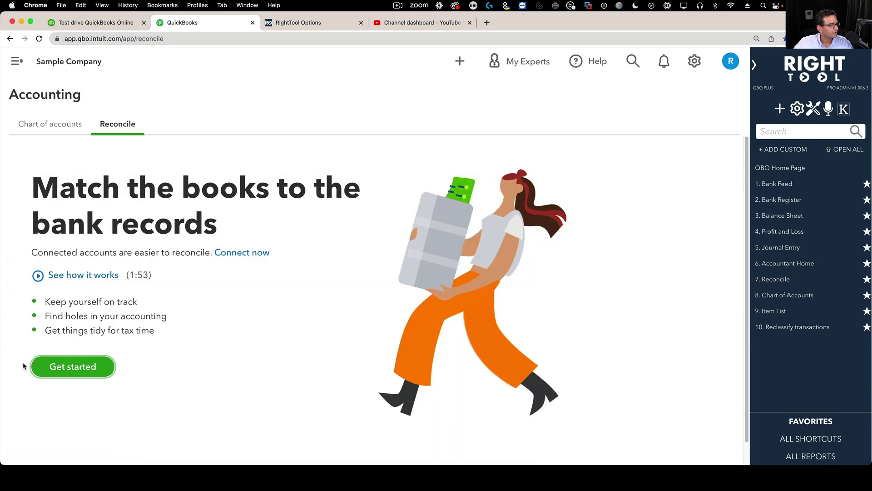
left_click(90, 374)
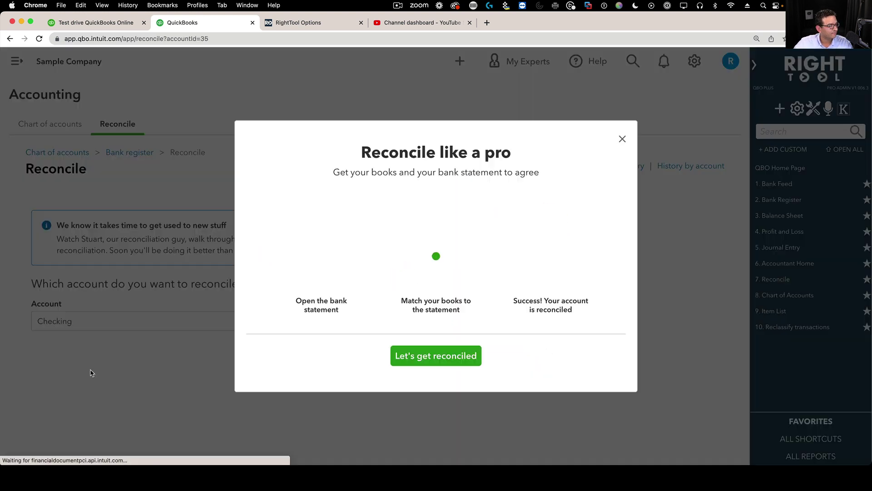
left_click(428, 356)
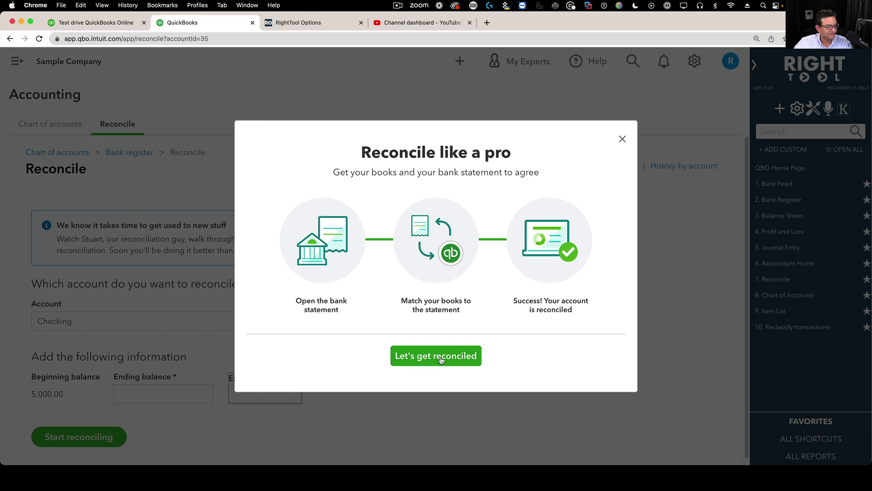
Start reconciling Checking with a 0.00 ending balance and January 26, 2023 statement date.
left_click(157, 396)
key("Tab")
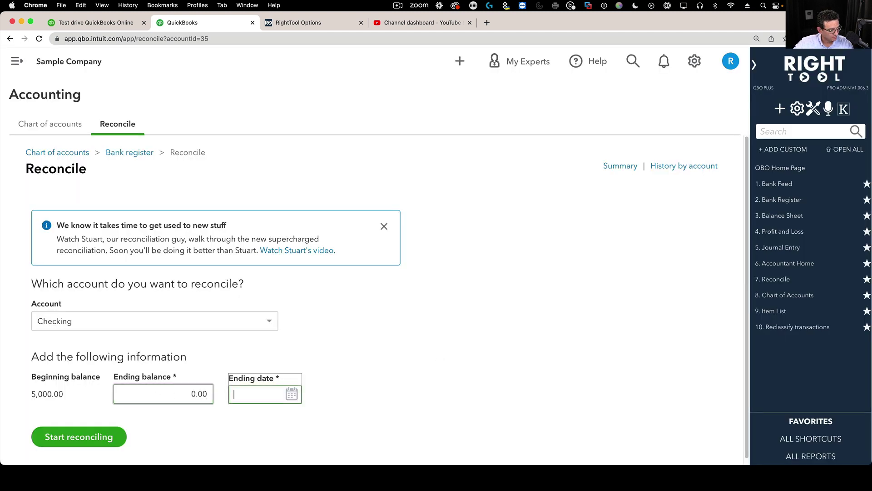
key("t")
left_click(104, 436)
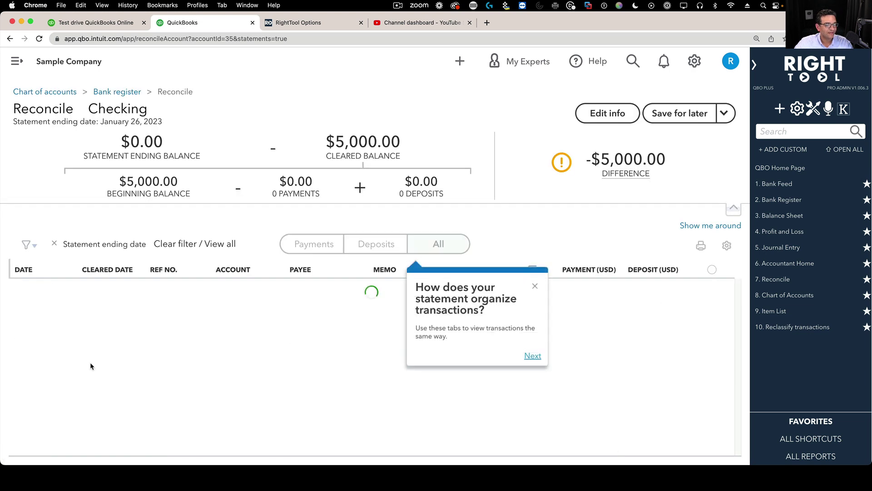
Close the three reconcile tooltips: transaction tabs, more space, see more transactions.
left_click(535, 286)
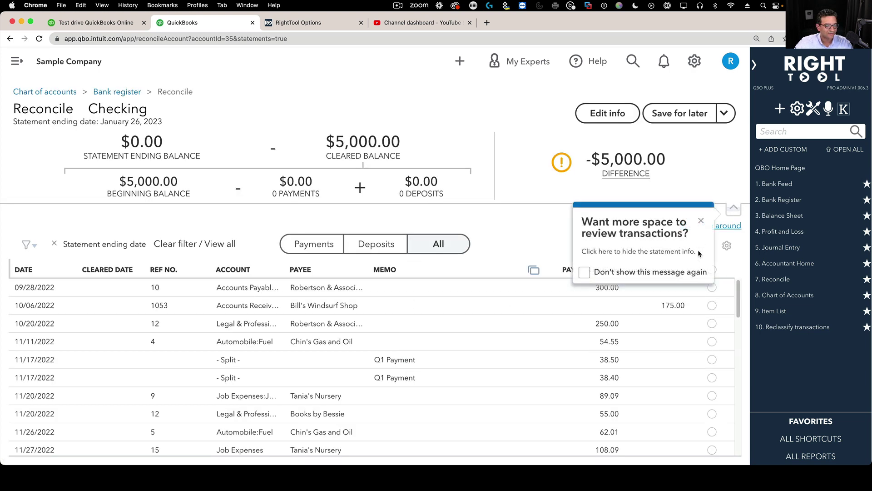
left_click(703, 223)
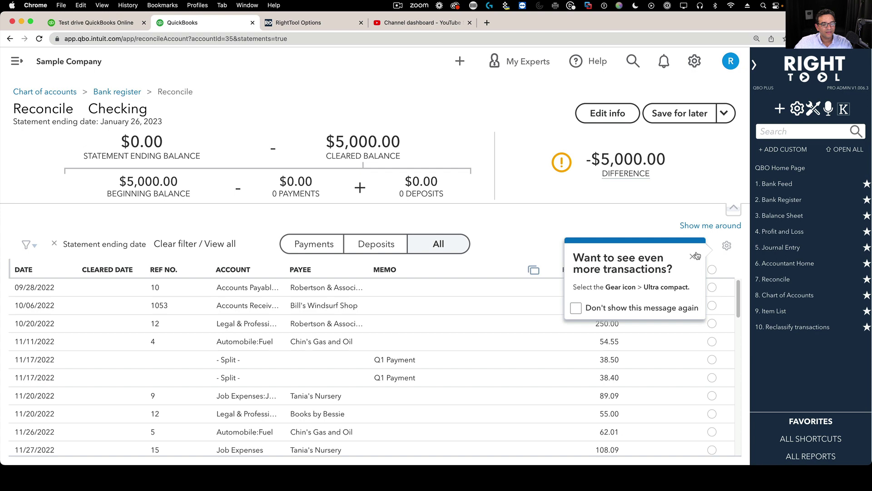
left_click(695, 256)
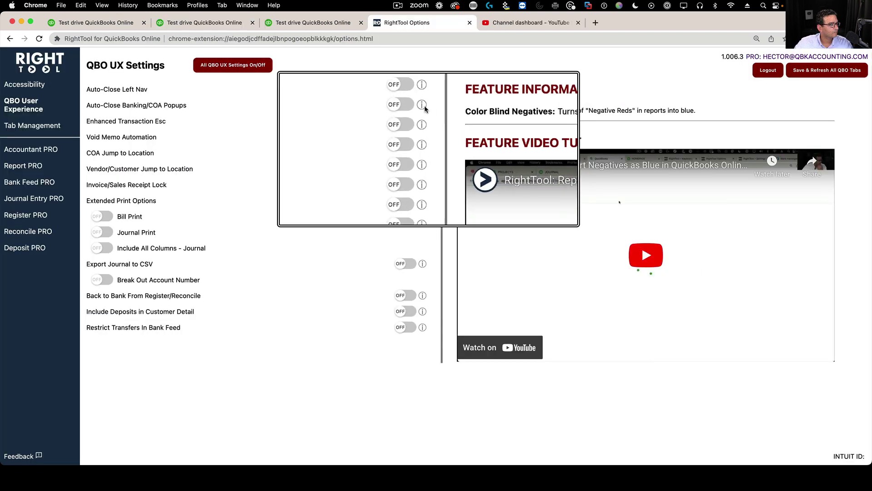
Turn on RightTool's Auto-Close Banking/COA Popups, then go to the test drive help page.
left_click(406, 106)
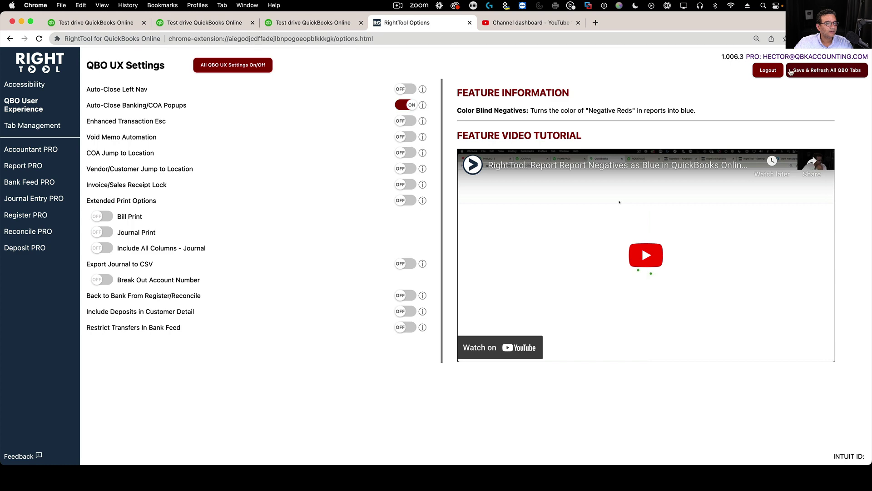
left_click(289, 21)
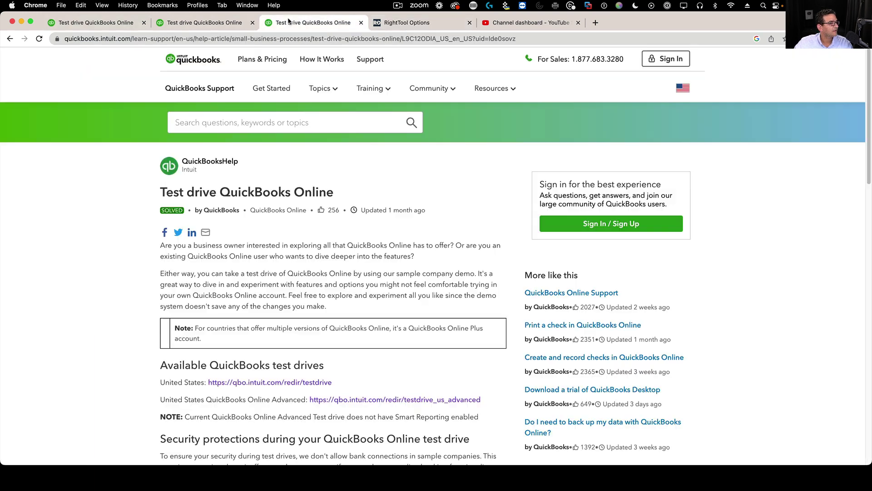
Launch the US test-drive sample company, passing the reCAPTCHA check and continuing in.
left_click(292, 382)
left_click(372, 162)
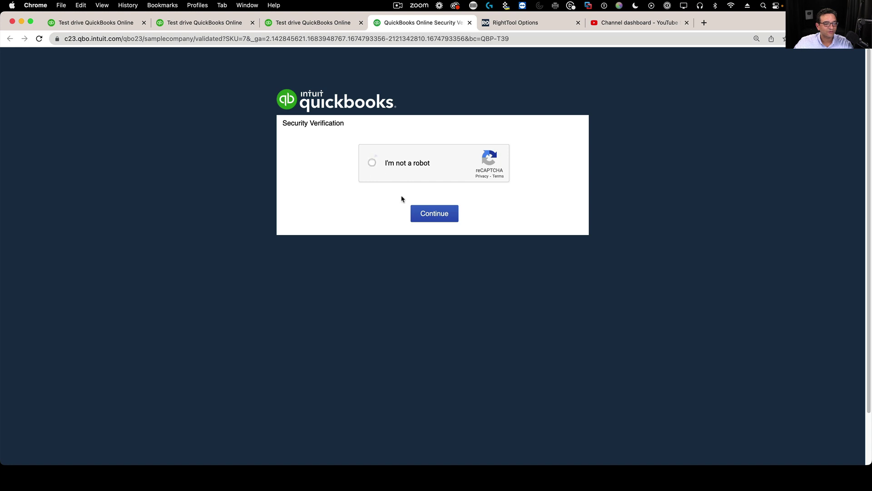
left_click(438, 217)
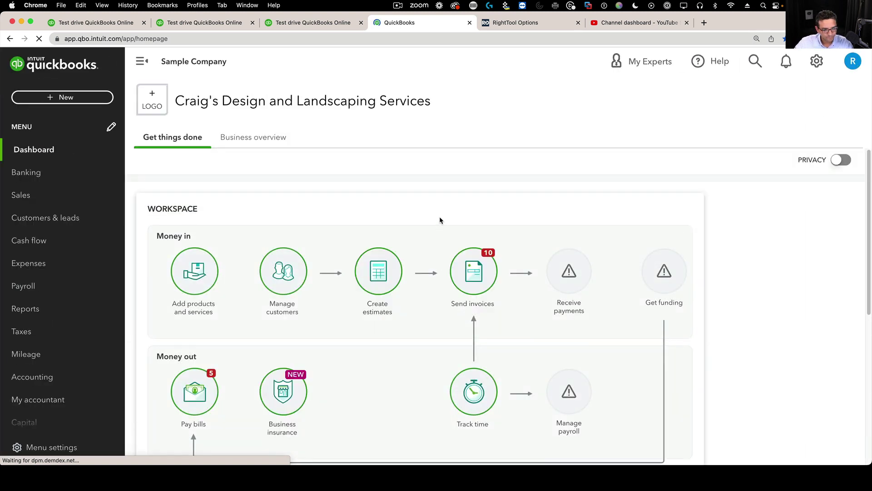
Reach Reconcile via the Alt+R RightTool shortcut and get started on a reconciliation.
key("alt+r")
left_click(776, 279)
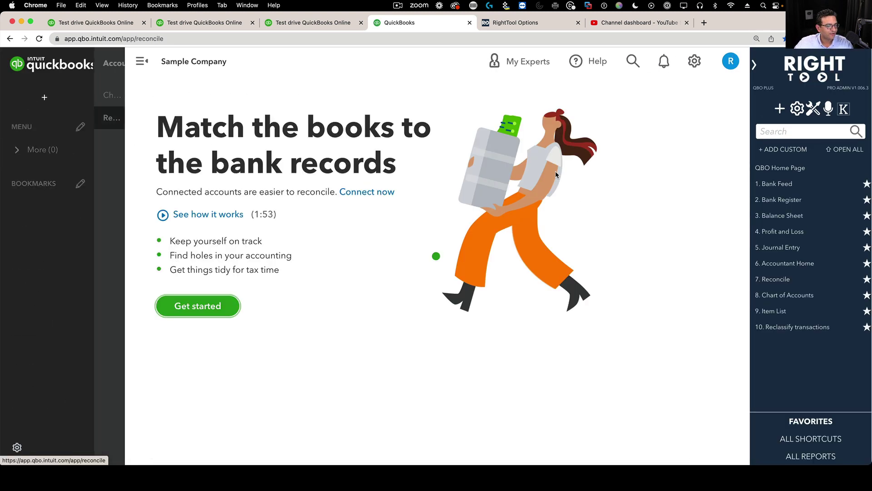
left_click(194, 308)
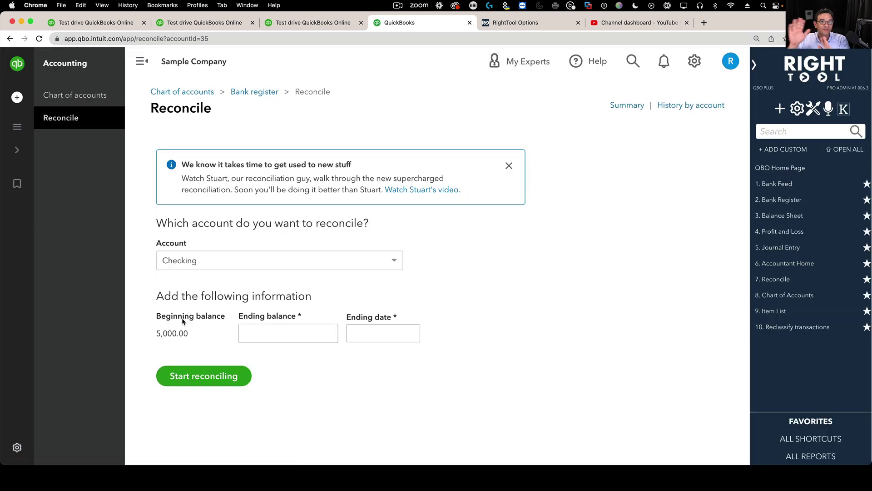
Start reconciling Checking with 0.00 ending balance and 01/01/2023, no tip pop-ups appearing.
left_click(263, 335)
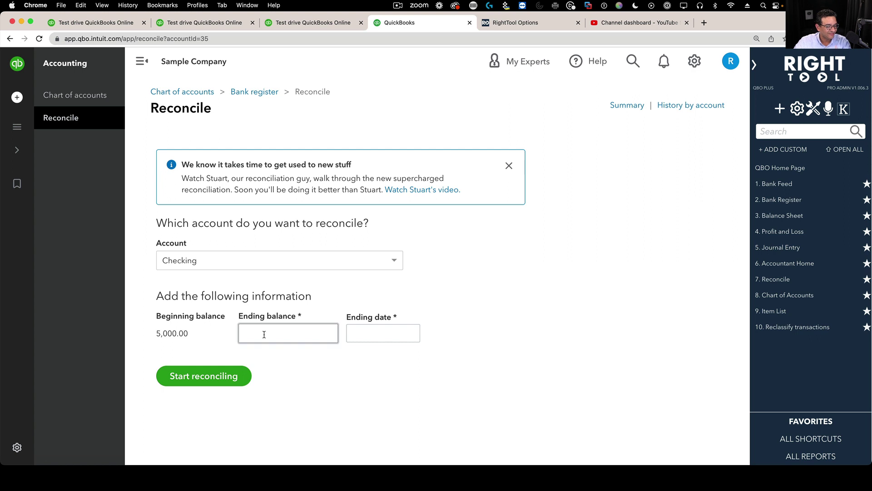
type("0")
key("Tab")
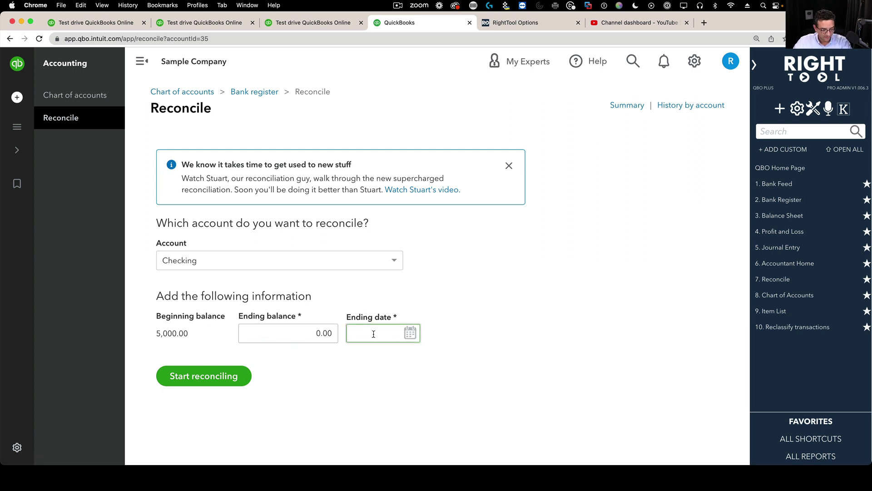
type("01/01/2023")
left_click(217, 377)
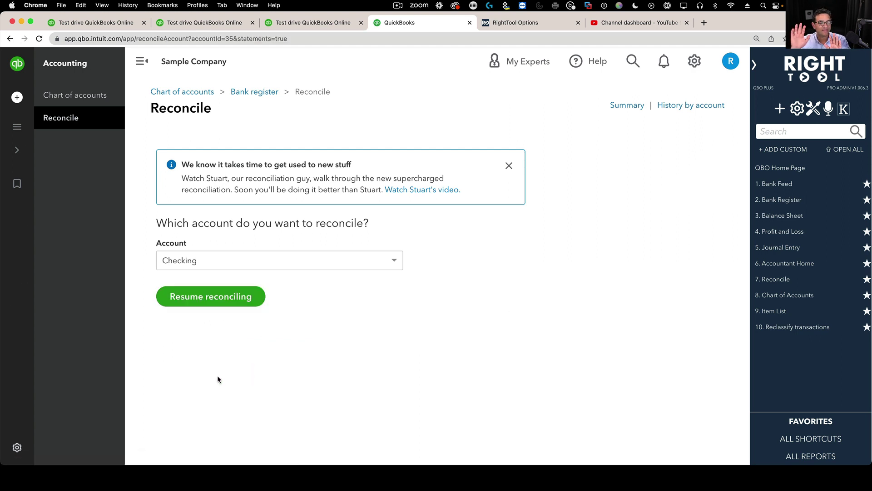